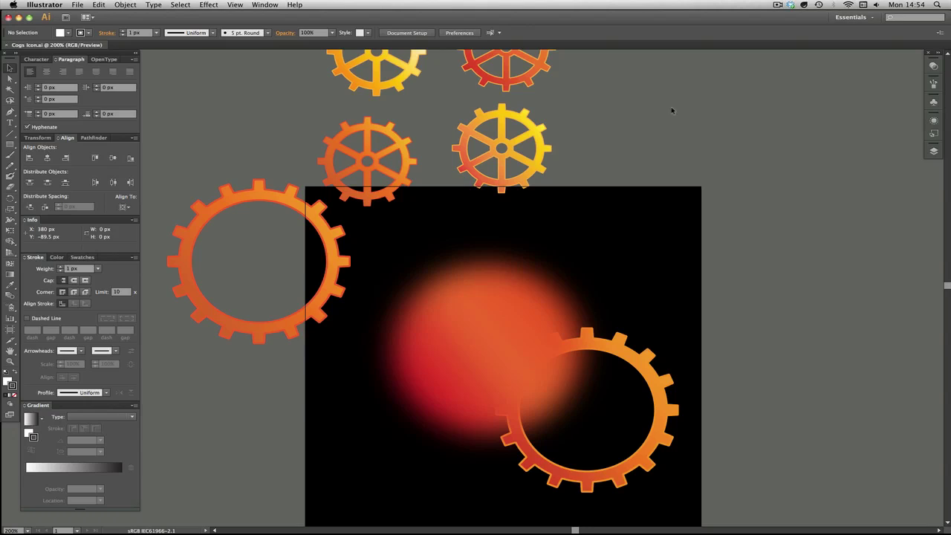
- Pan the view and drag both gear pairs into one row above the black square
drag(624, 92, 605, 234)
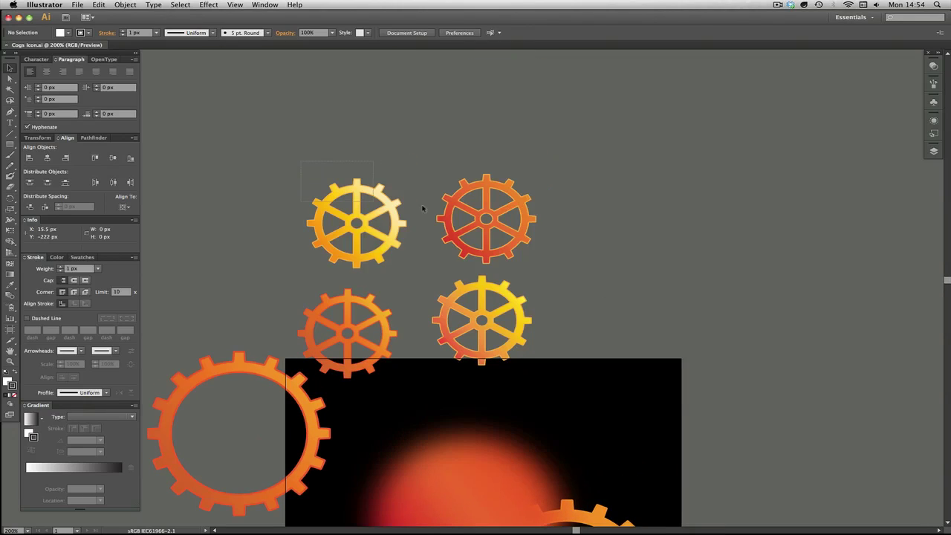
drag(446, 210, 326, 188)
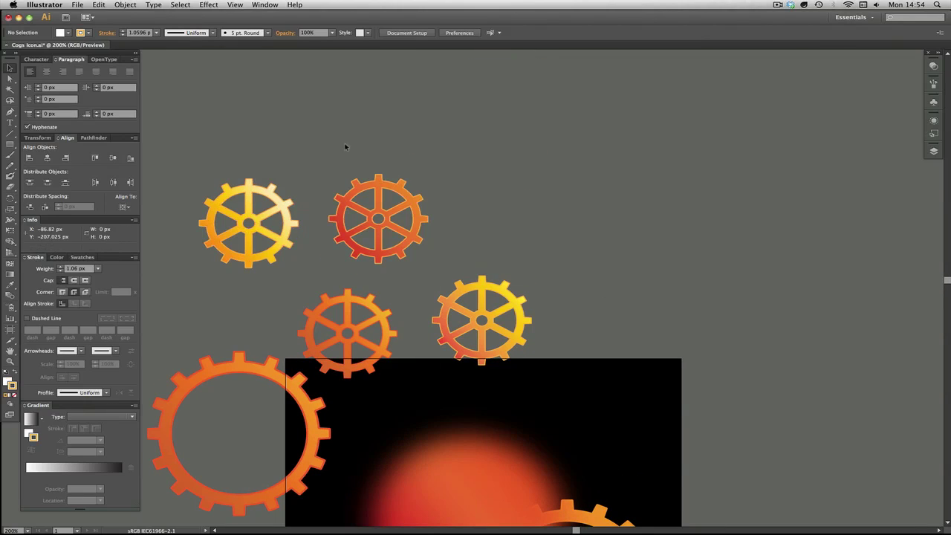
click(510, 317)
drag(482, 285, 632, 170)
click(465, 129)
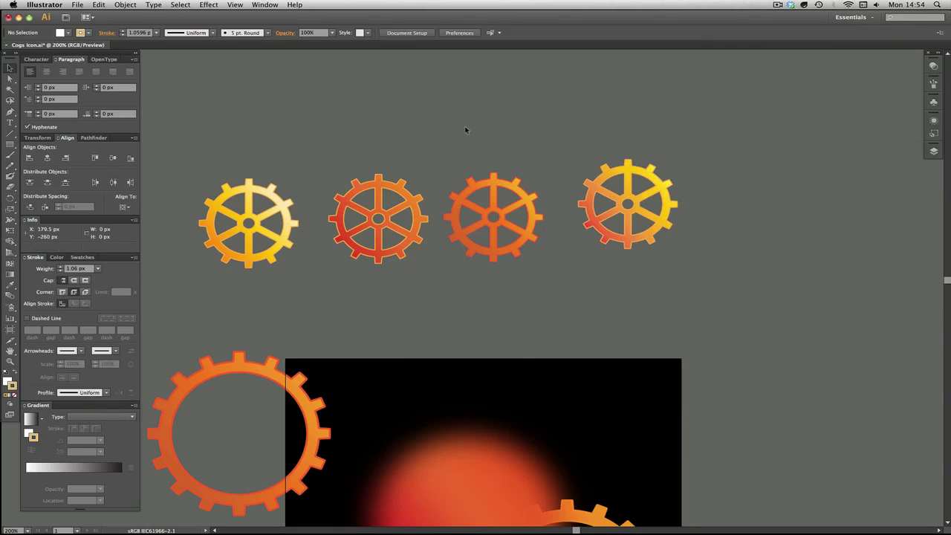
drag(625, 172, 624, 187)
click(526, 132)
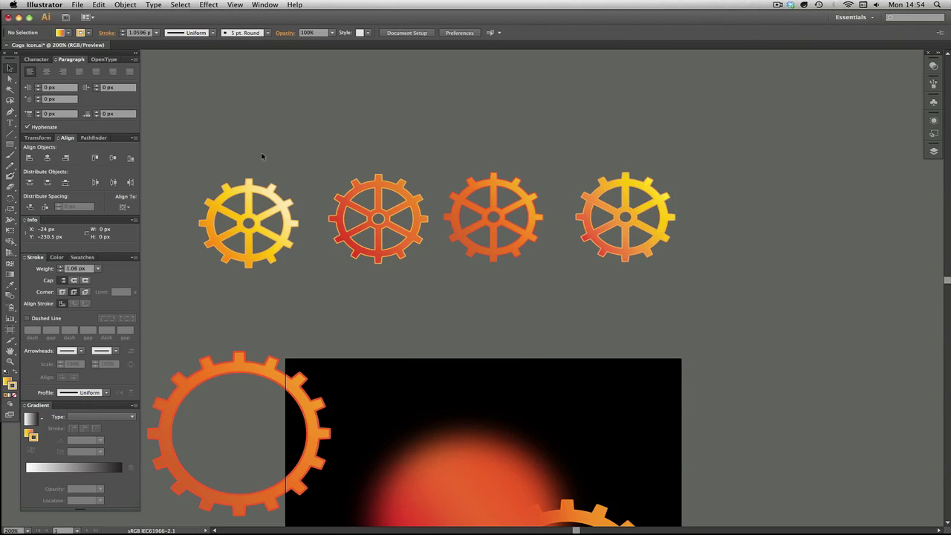
- Give the yellow gear a Multiply 75% drop shadow with 7 px offsets and 5 px blur
click(271, 199)
click(185, 7)
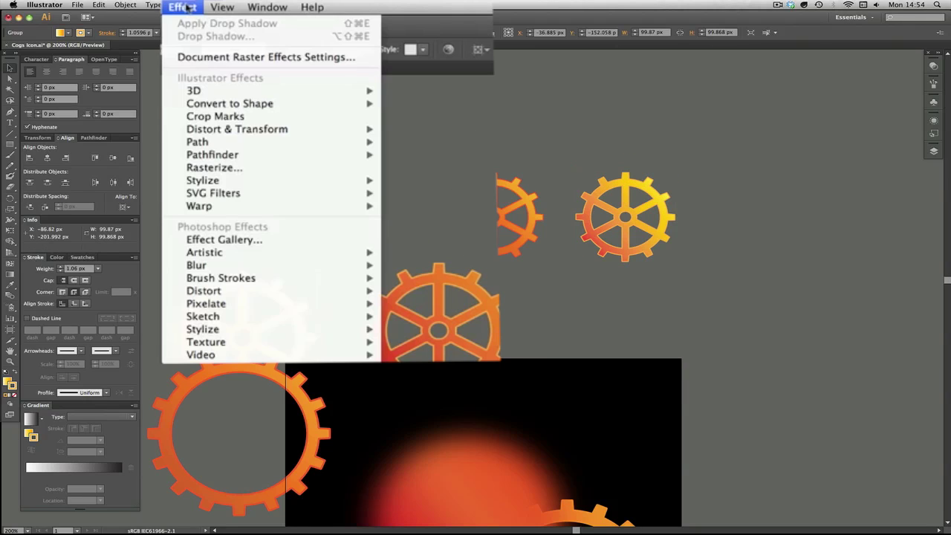
mouse_move(297, 180)
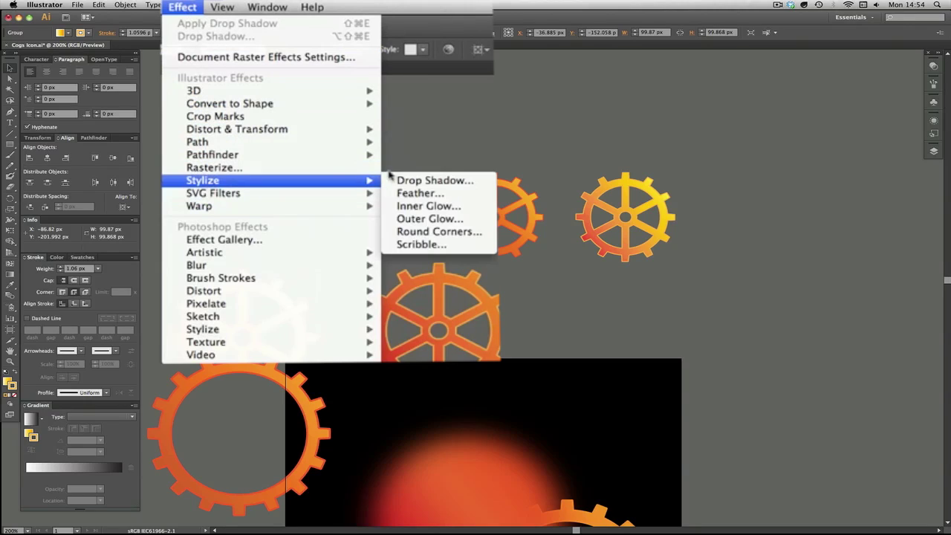
click(439, 179)
drag(496, 152, 455, 72)
click(349, 219)
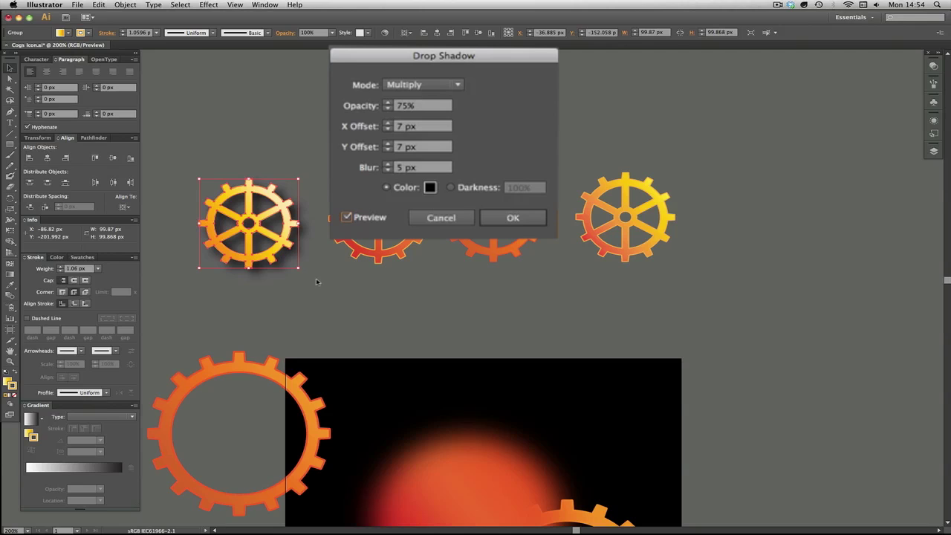
click(501, 218)
click(300, 139)
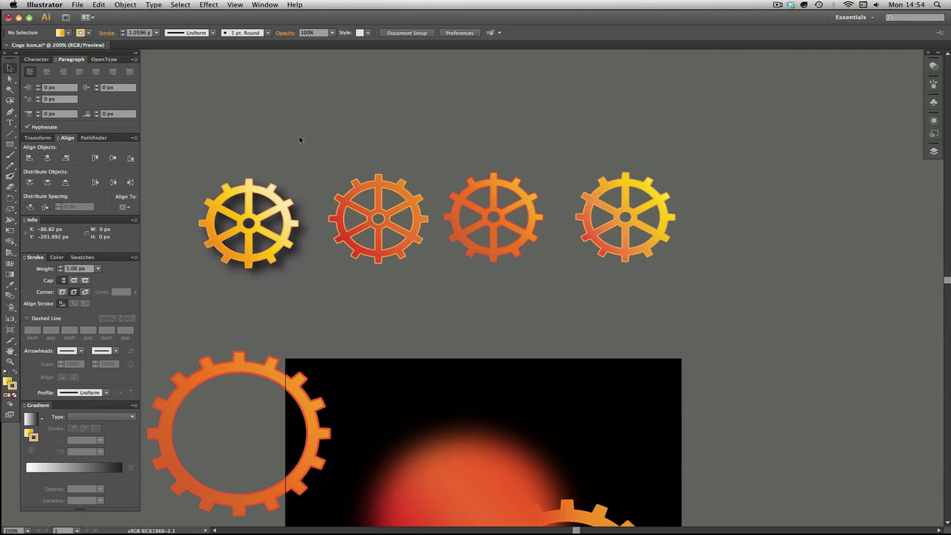
click(377, 185)
- Add a drop shadow to the red gear with X offset -7 px and Y offset 7 px
click(208, 6)
mouse_move(297, 121)
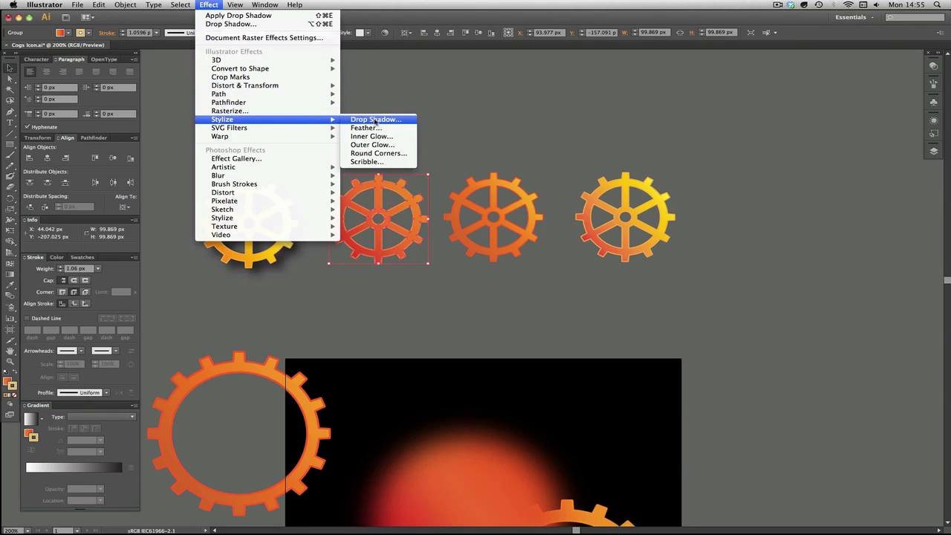
click(376, 119)
drag(452, 69, 575, 47)
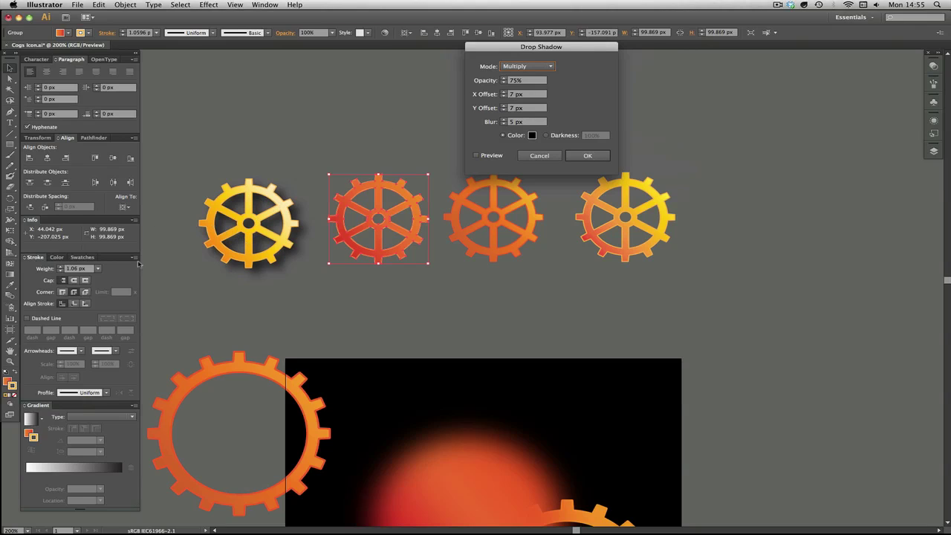
click(476, 156)
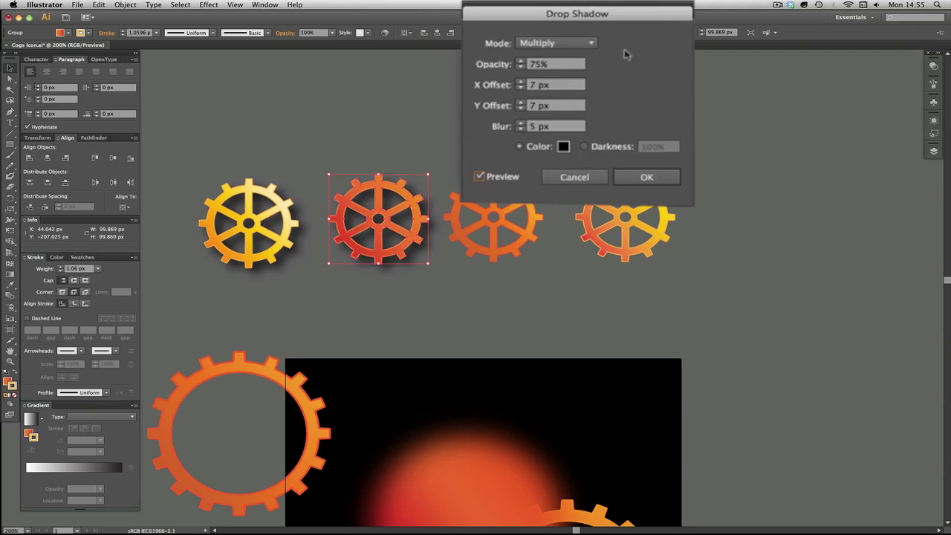
click(532, 87)
text(-)
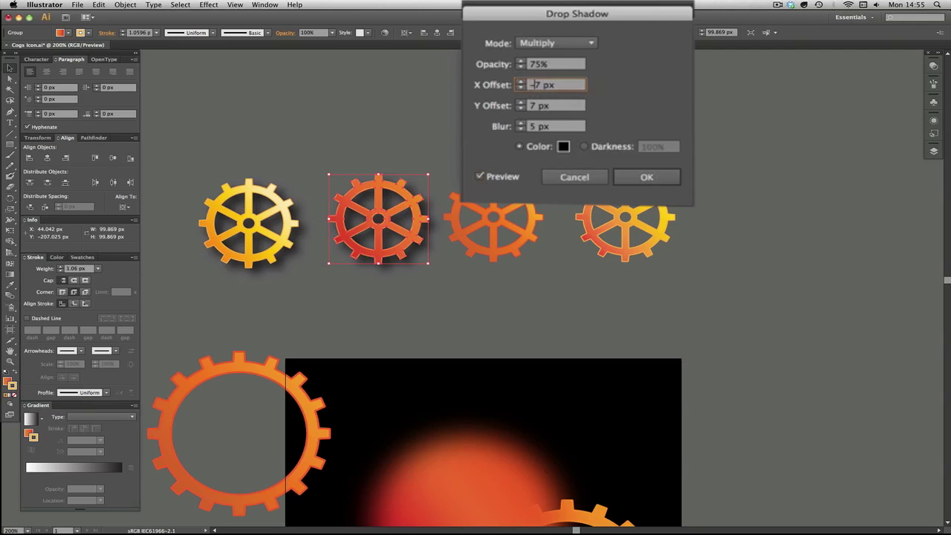
click(570, 107)
key(shift+Tab)
key(shift+Tab)
click(566, 109)
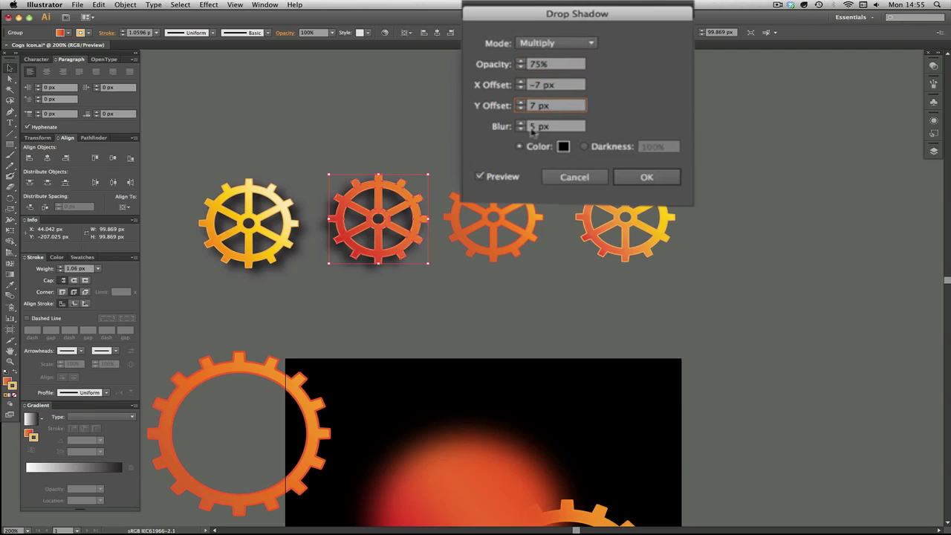
click(646, 177)
click(476, 137)
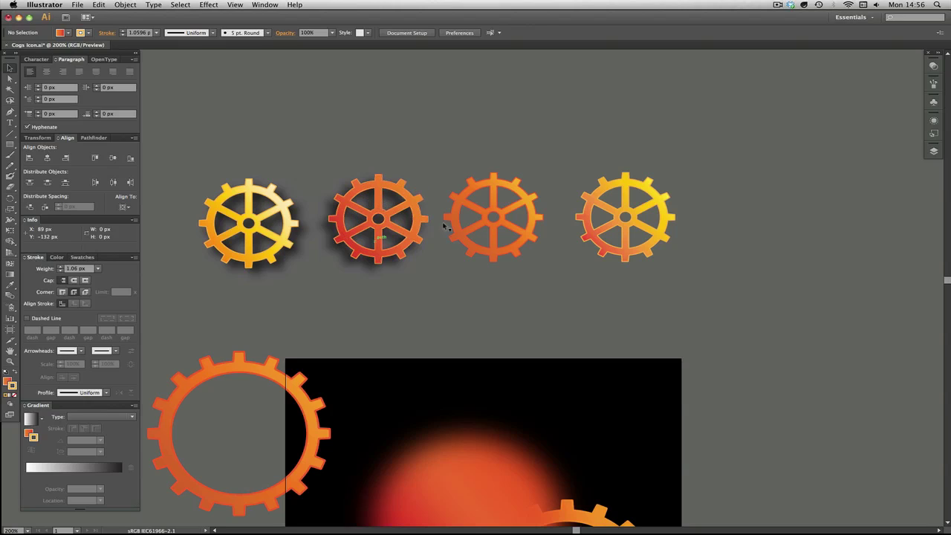
- Start a previewed drop shadow on the orange gear, lowering its blur to 2 px
click(495, 184)
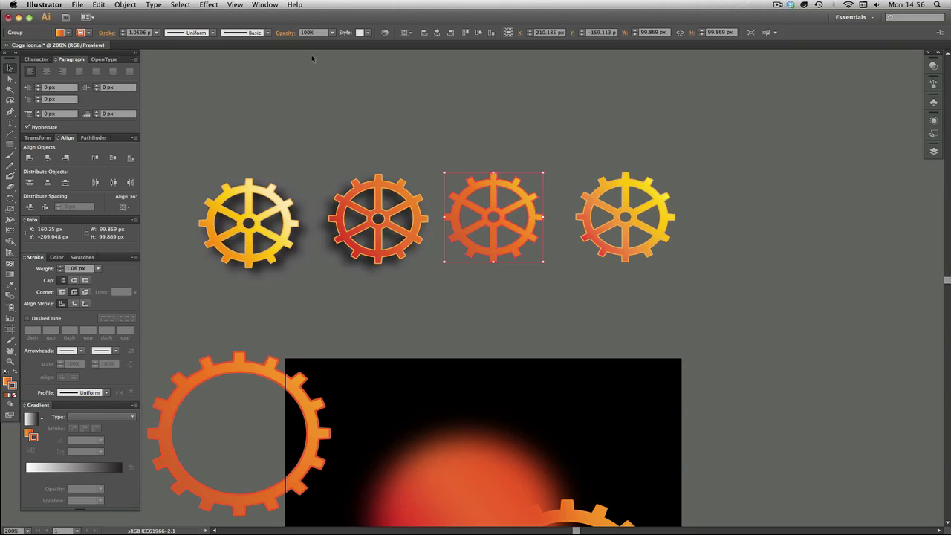
click(210, 4)
mouse_move(297, 121)
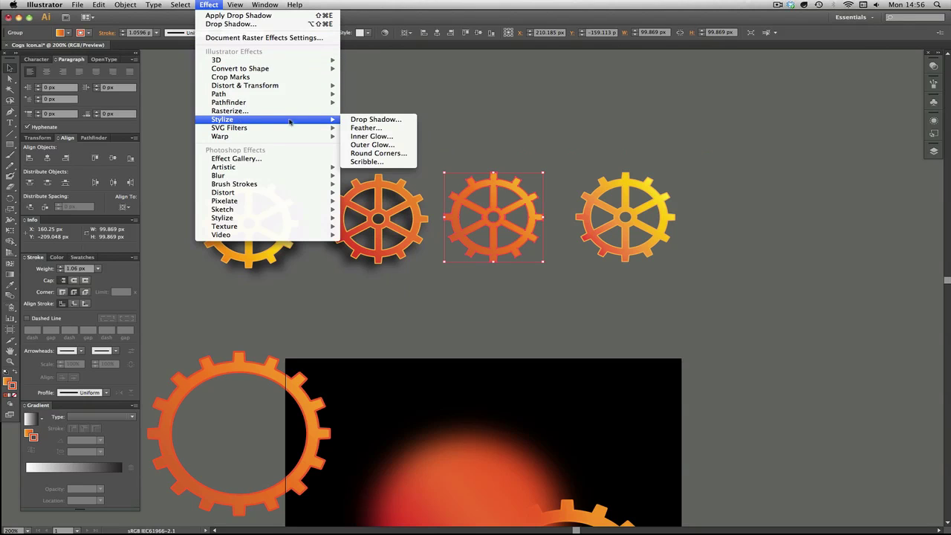
click(375, 118)
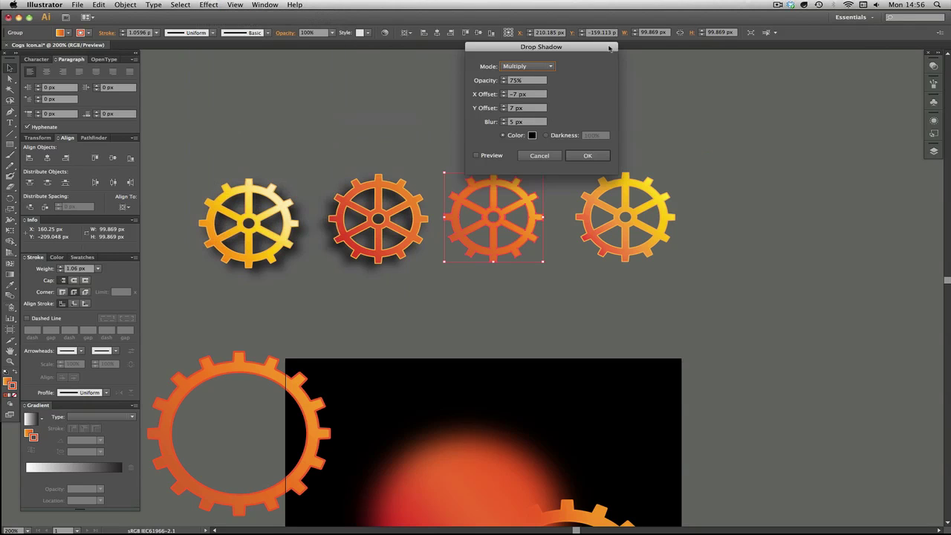
drag(608, 47, 707, 107)
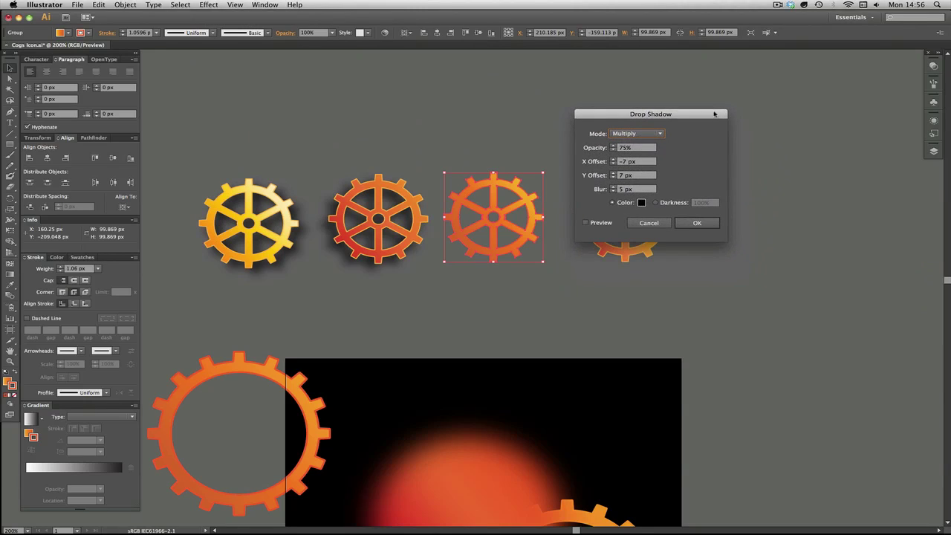
click(582, 240)
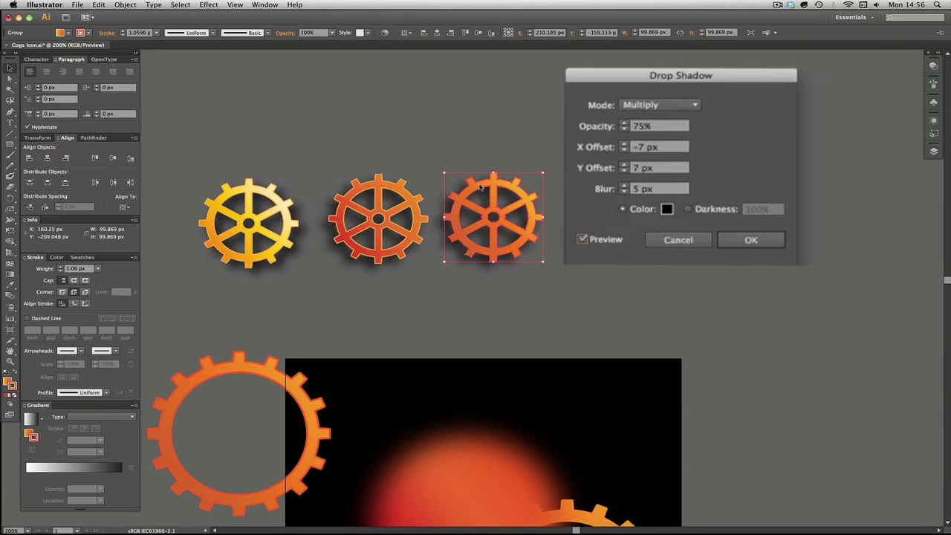
click(624, 192)
click(624, 192)
click(625, 192)
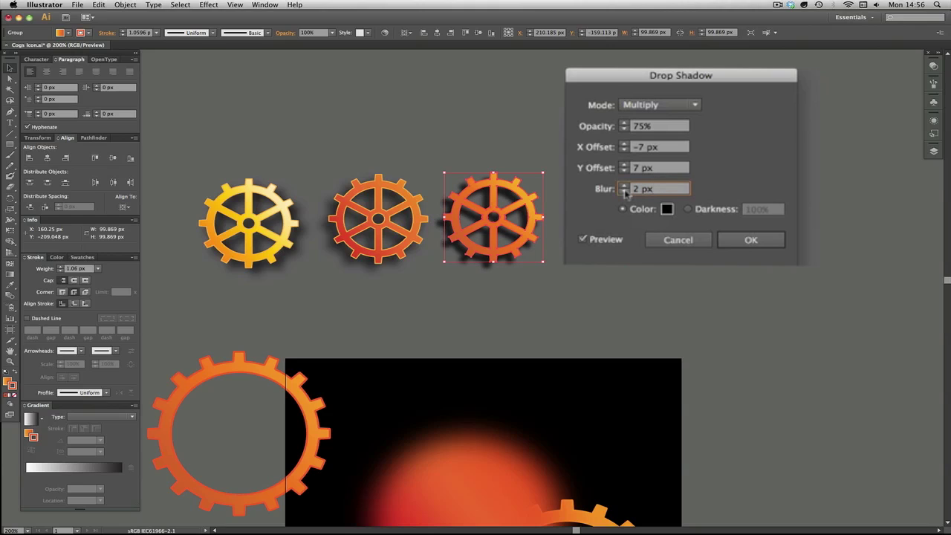
drag(637, 76, 750, 76)
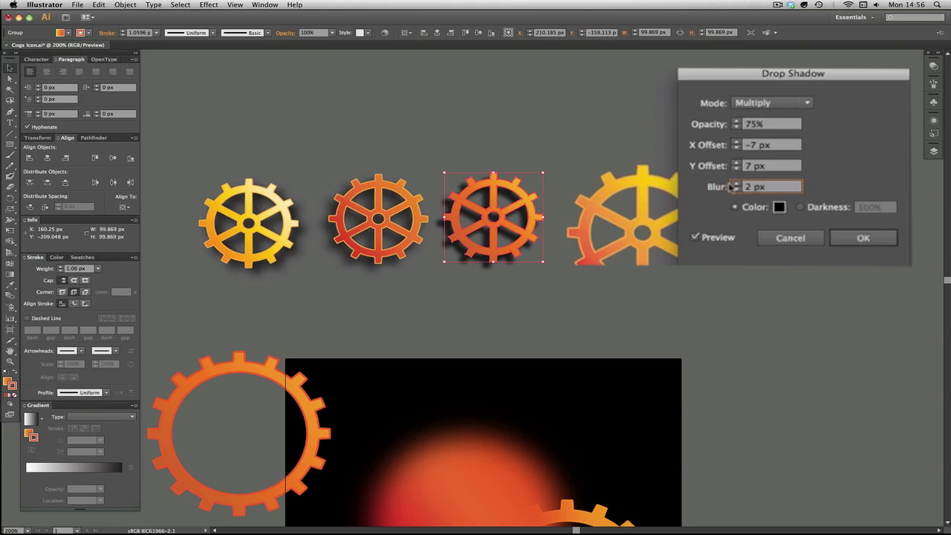
- Take the blur down to 0 px, raise it to 7 px, and apply the shadow
click(735, 190)
click(735, 190)
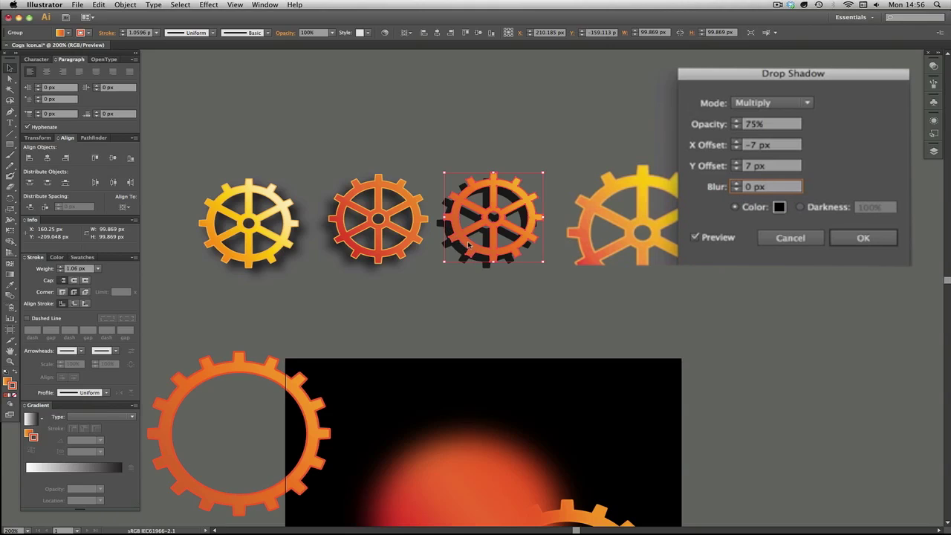
click(735, 183)
click(736, 183)
click(735, 184)
click(735, 183)
click(735, 183)
click(735, 183)
click(735, 183)
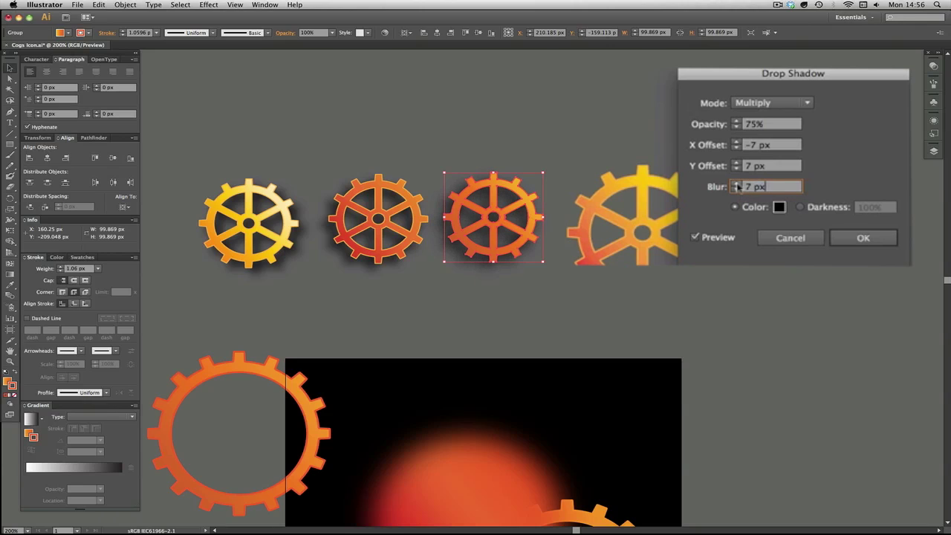
click(735, 184)
click(862, 239)
click(538, 141)
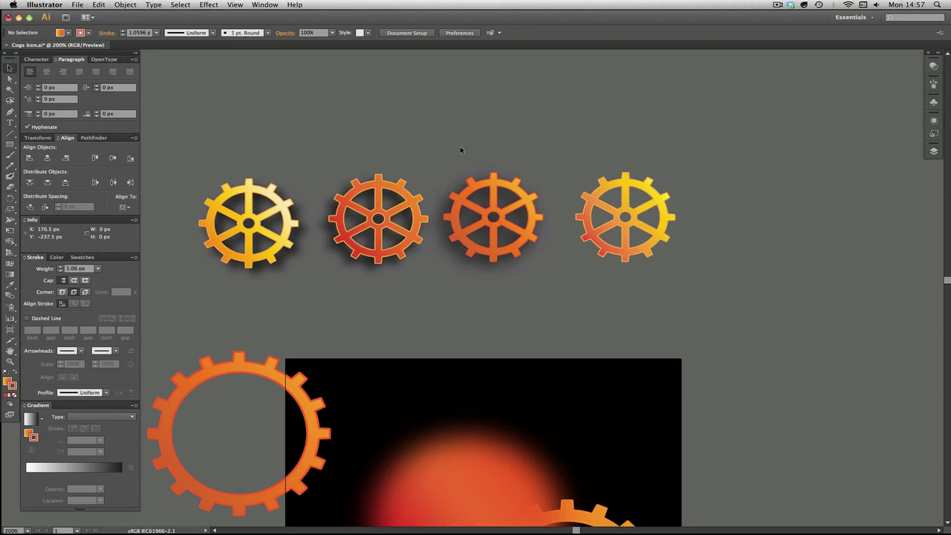
- Start a previewed drop shadow on the rightmost gear, keeping the blur at 5 px
click(613, 183)
click(211, 5)
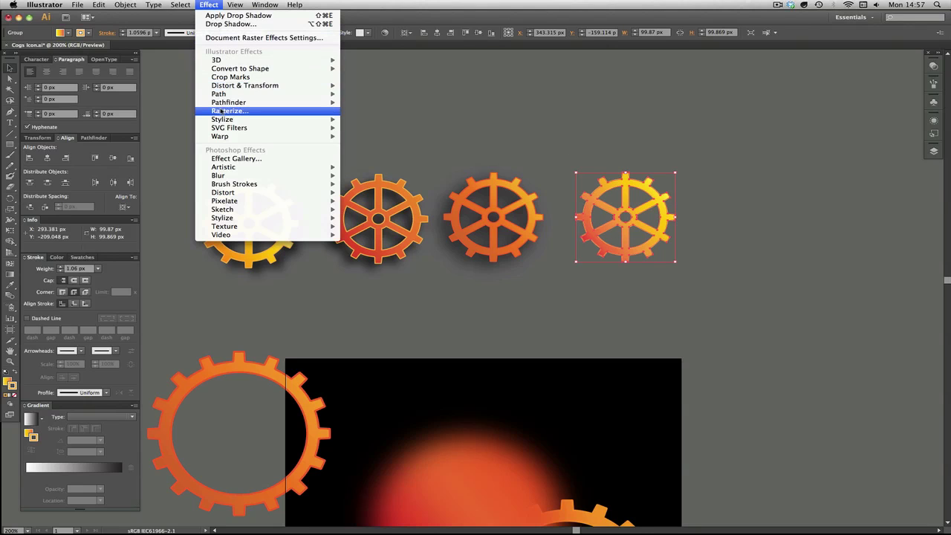
mouse_move(223, 119)
click(394, 118)
drag(772, 115, 829, 121)
click(715, 226)
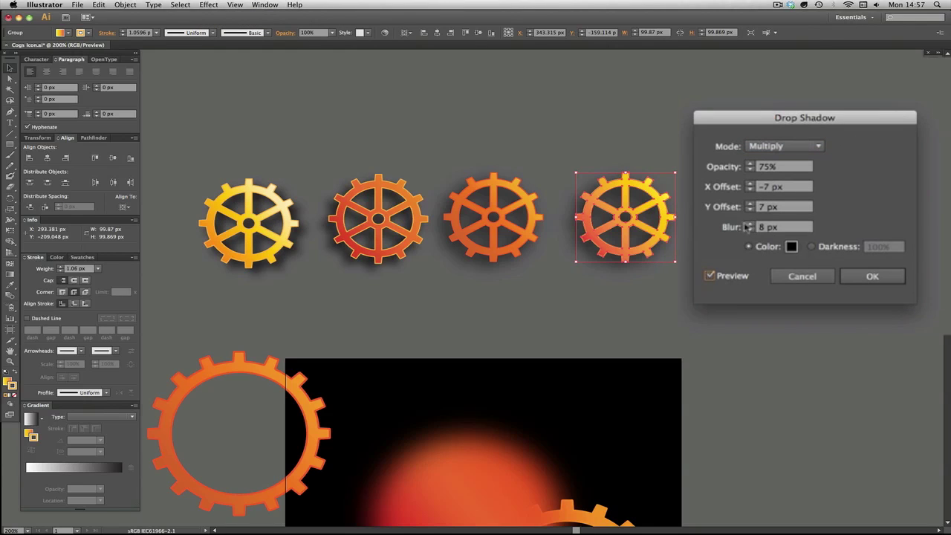
click(749, 229)
click(749, 229)
click(750, 229)
click(750, 229)
click(749, 223)
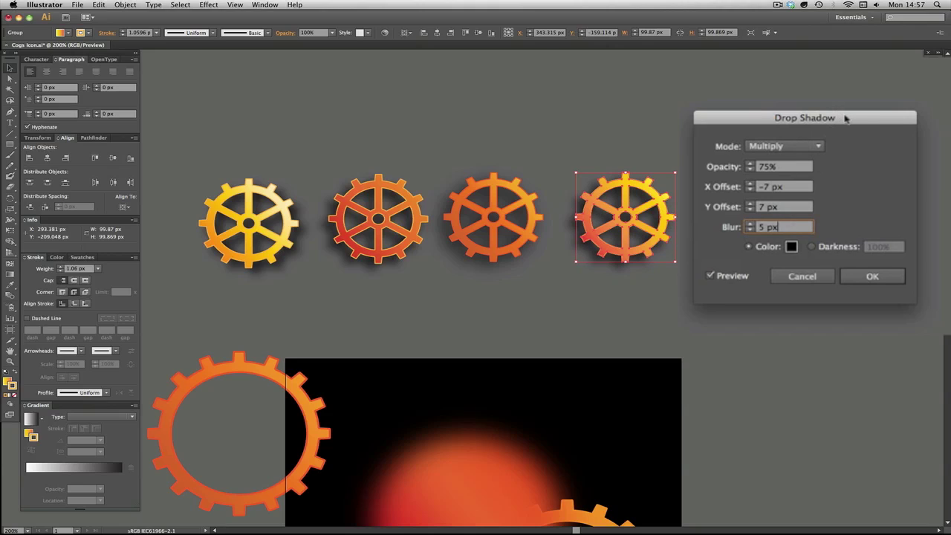
drag(846, 117, 834, 84)
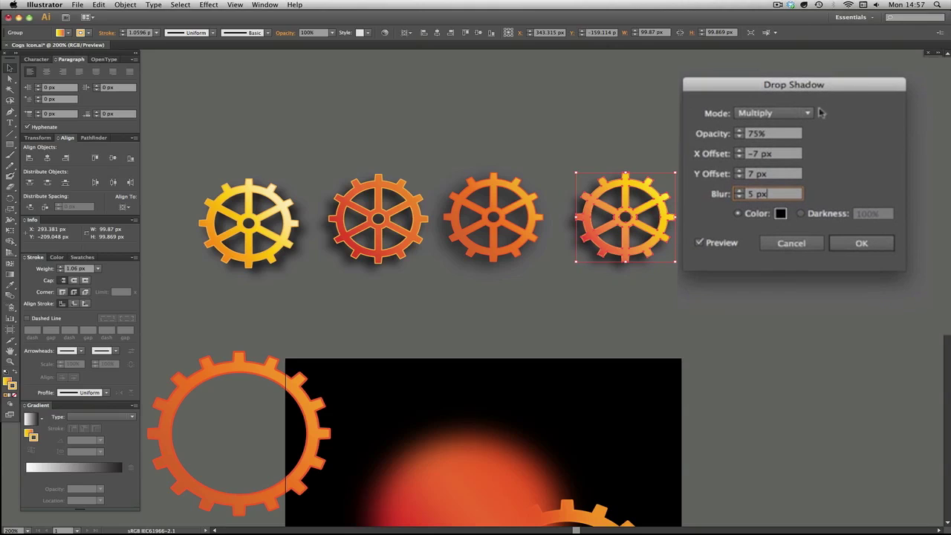
- Raise the shadow opacity to 100% and apply the drop shadow
click(739, 131)
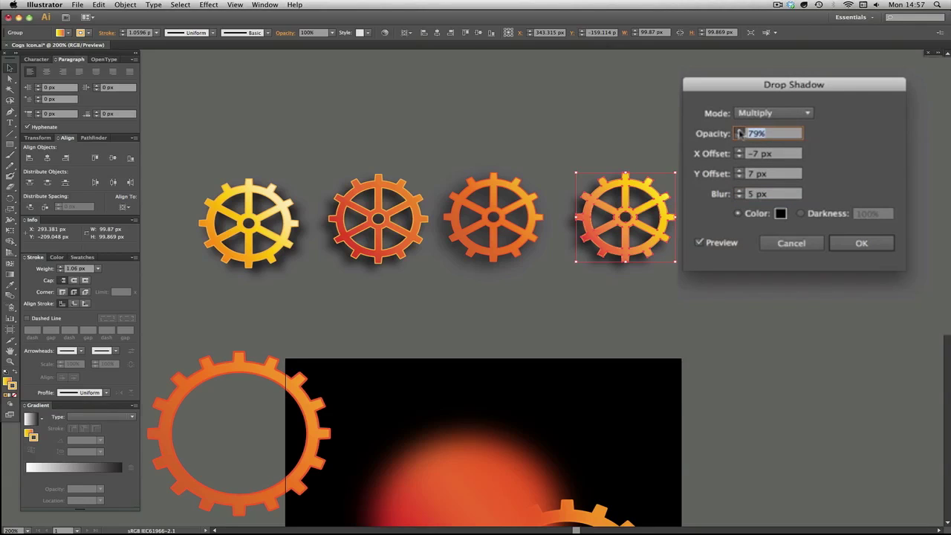
click(739, 131)
click(739, 131)
click(739, 132)
click(739, 131)
click(739, 131)
click(739, 132)
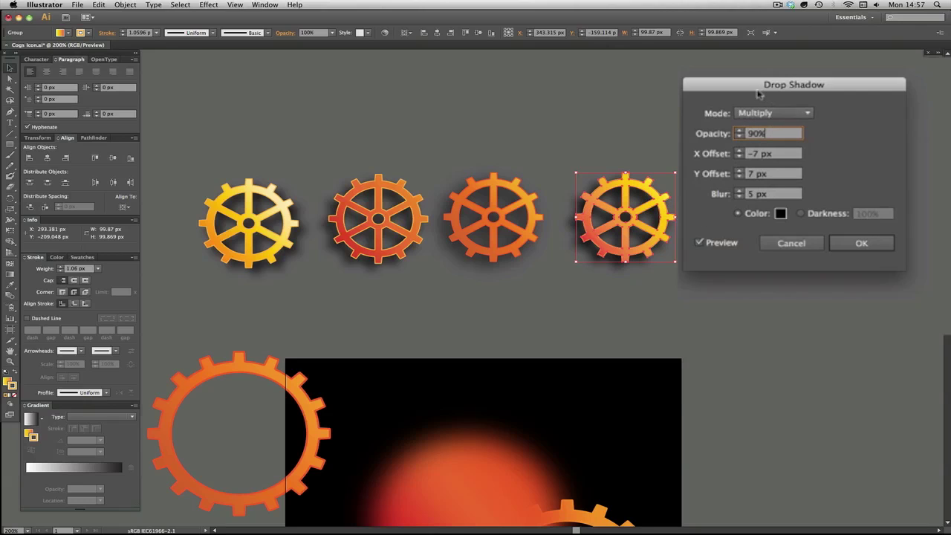
drag(764, 87, 814, 77)
click(788, 120)
click(788, 120)
click(788, 121)
click(788, 121)
click(787, 120)
click(788, 120)
click(788, 121)
click(788, 121)
click(788, 120)
click(788, 120)
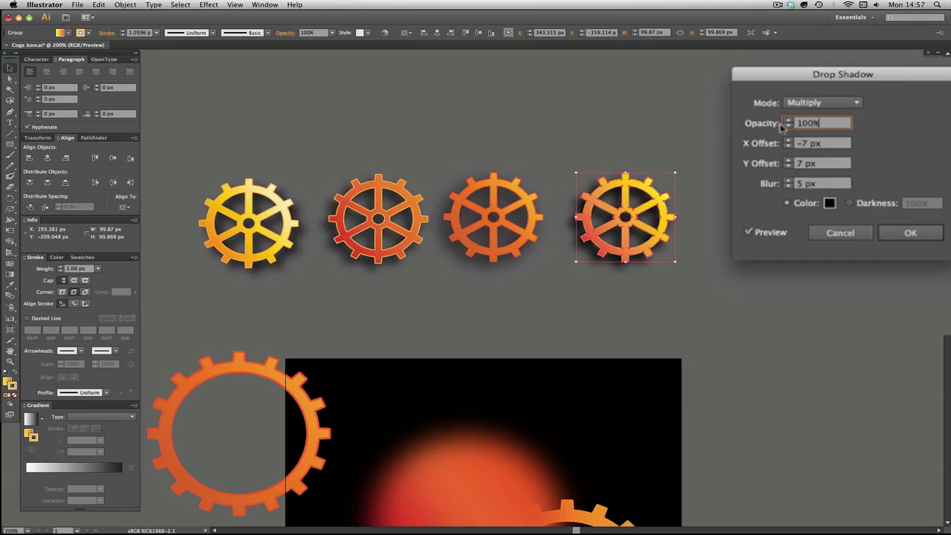
click(899, 238)
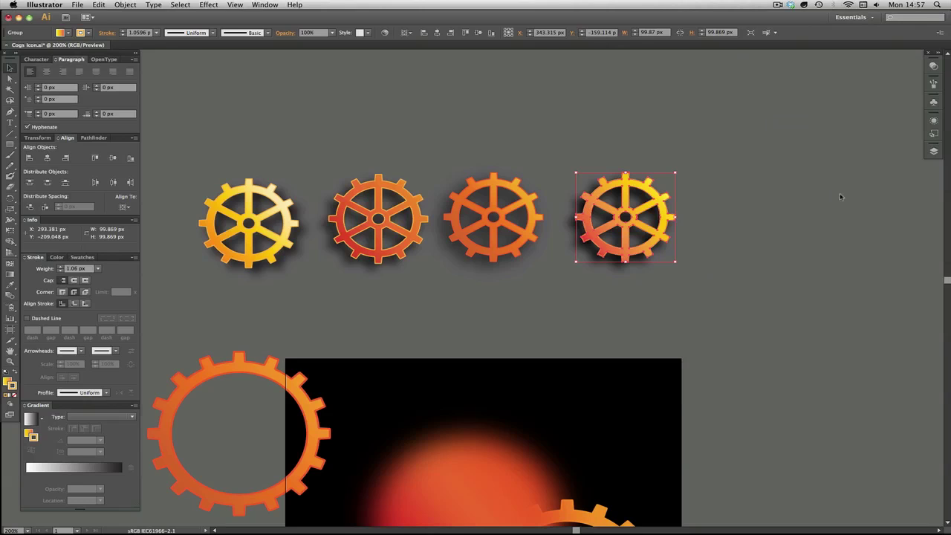
- Move the fourth gear up and slightly left, above the row, and reselect it
click(727, 156)
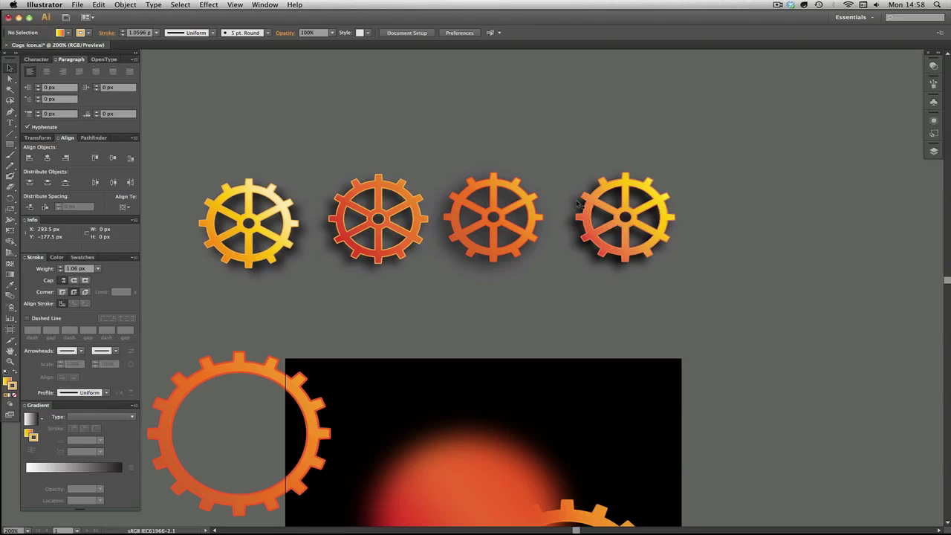
drag(648, 191, 629, 153)
click(718, 163)
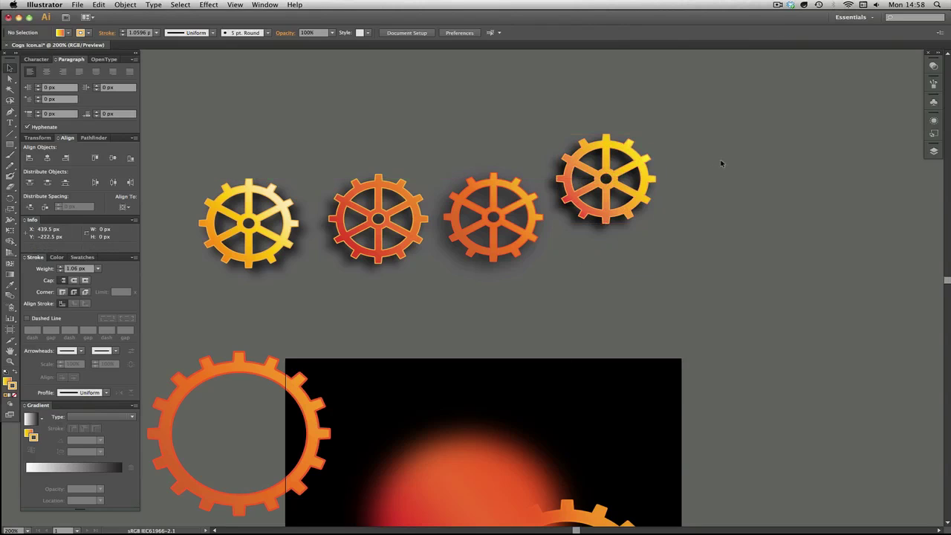
click(638, 156)
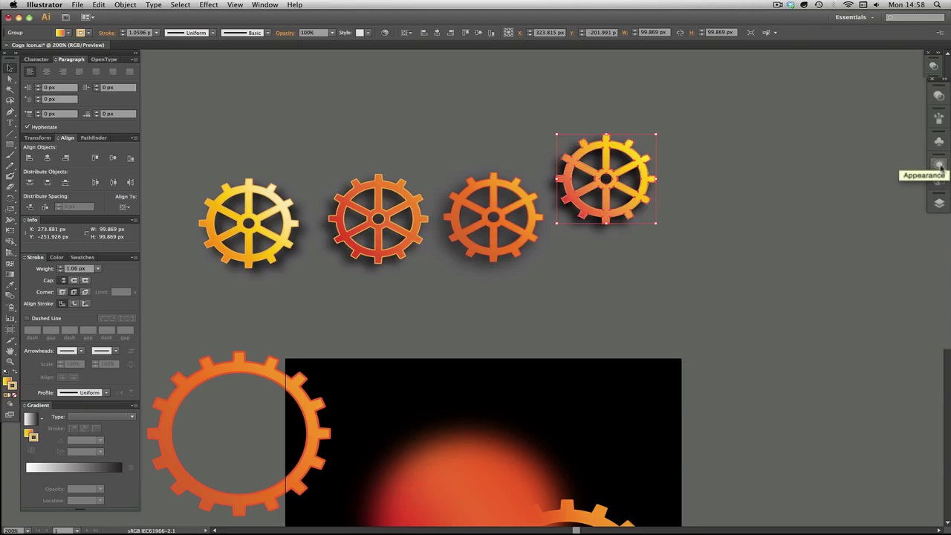
- Delete the raised gear's Drop Shadow in the Appearance panel, then undo to restore it
click(939, 167)
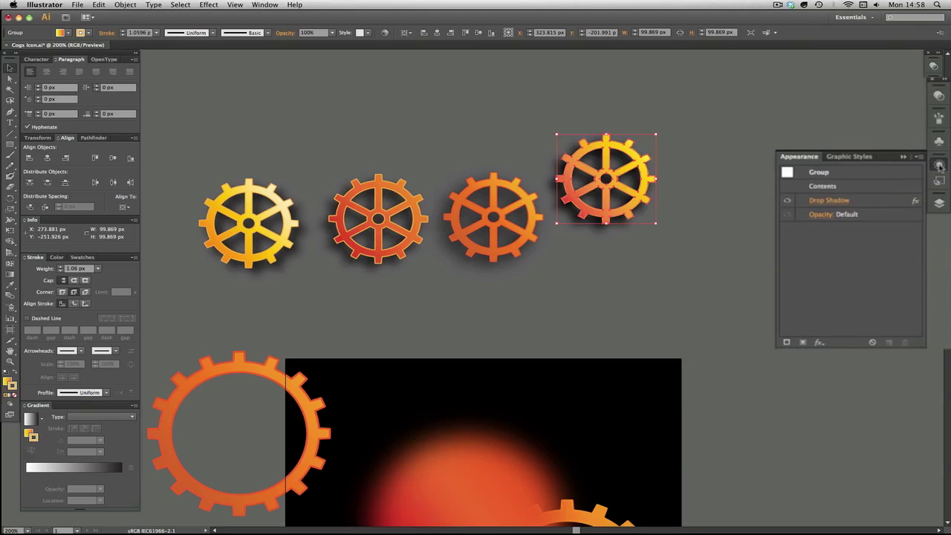
click(846, 201)
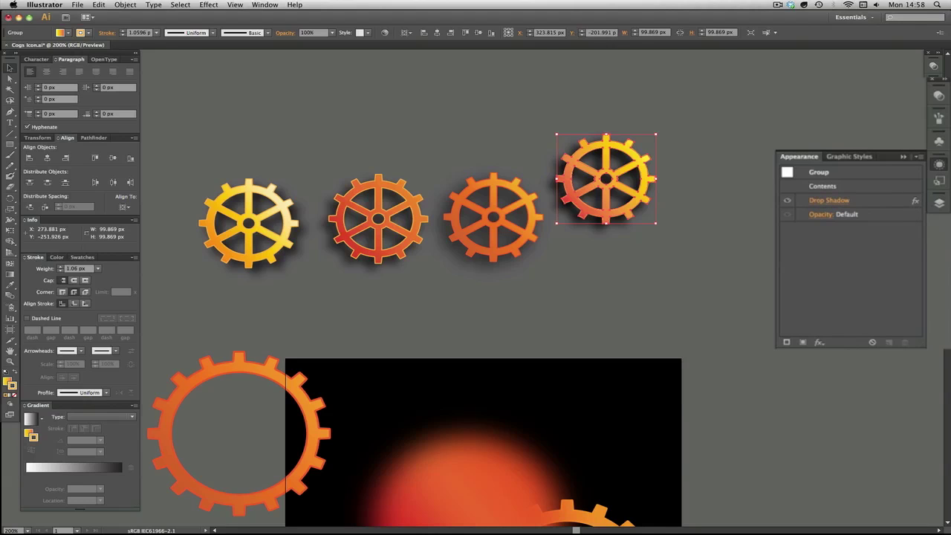
click(861, 201)
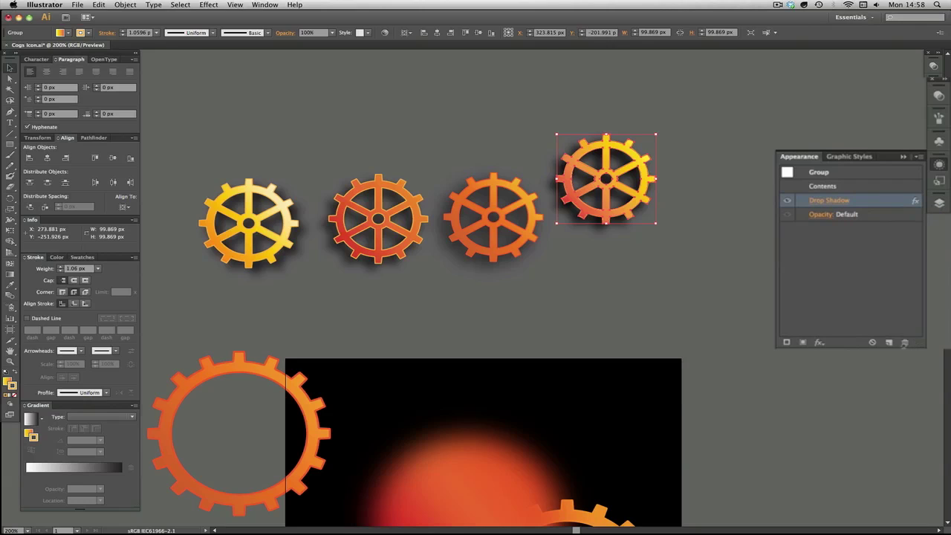
drag(877, 206, 903, 343)
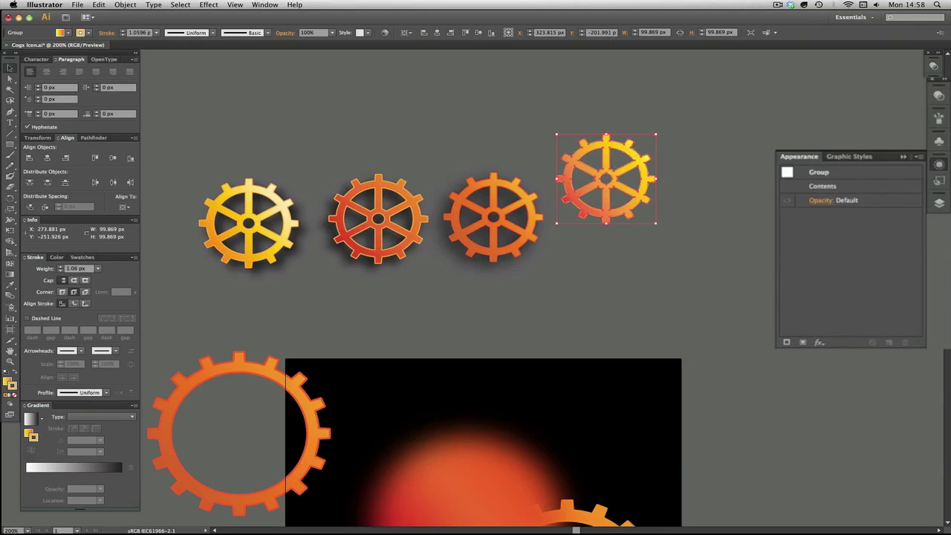
key(super+z)
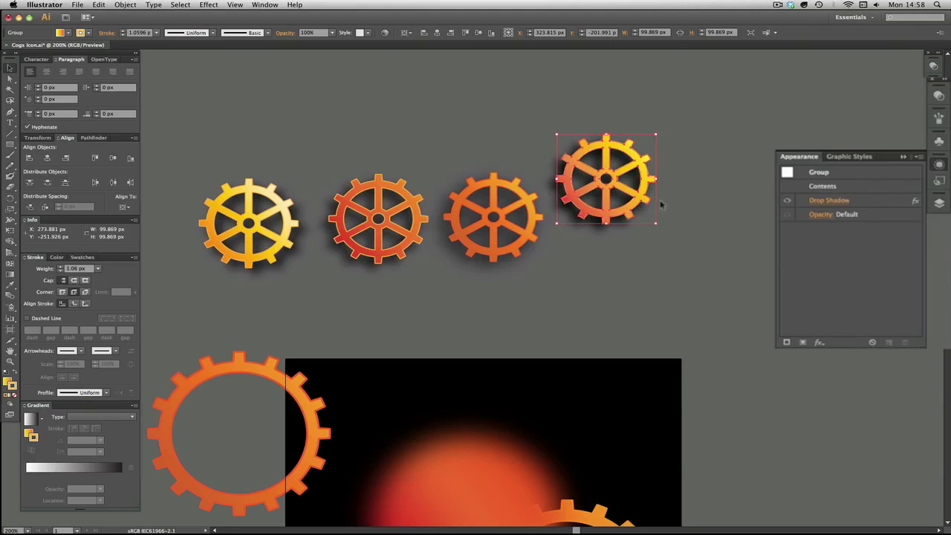
- Edit the raised gear's drop shadow to X offset -20 px and Y offset 20 px
click(832, 200)
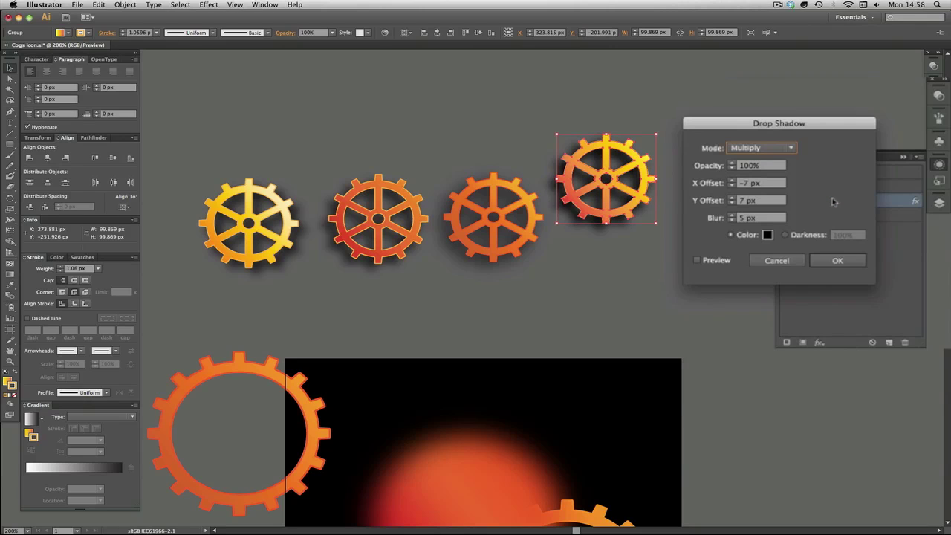
drag(846, 124, 821, 171)
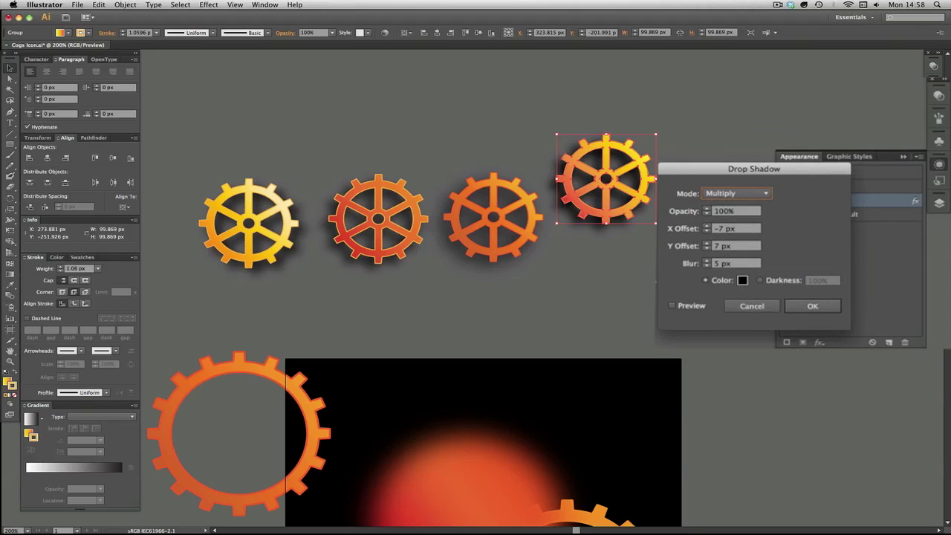
click(672, 305)
click(724, 229)
double_click(723, 230)
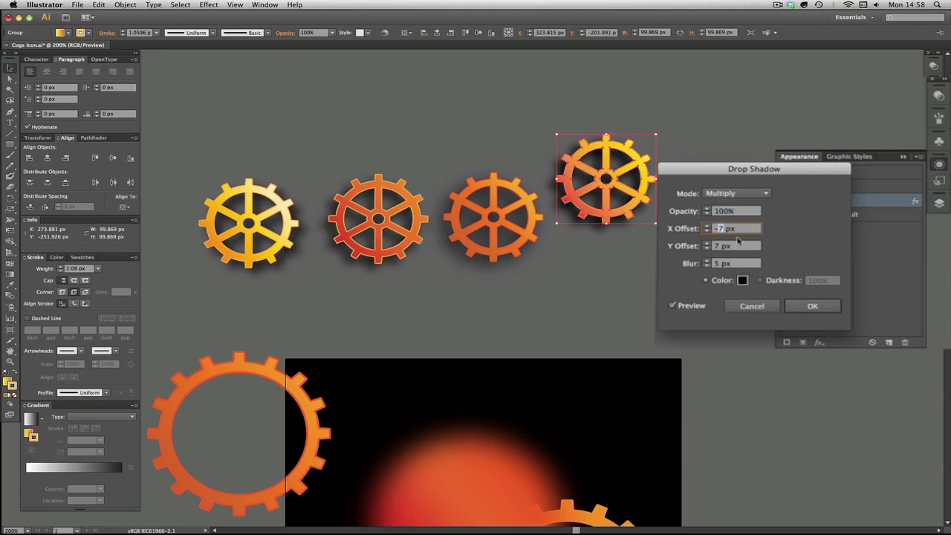
text(-20)
double_click(715, 246)
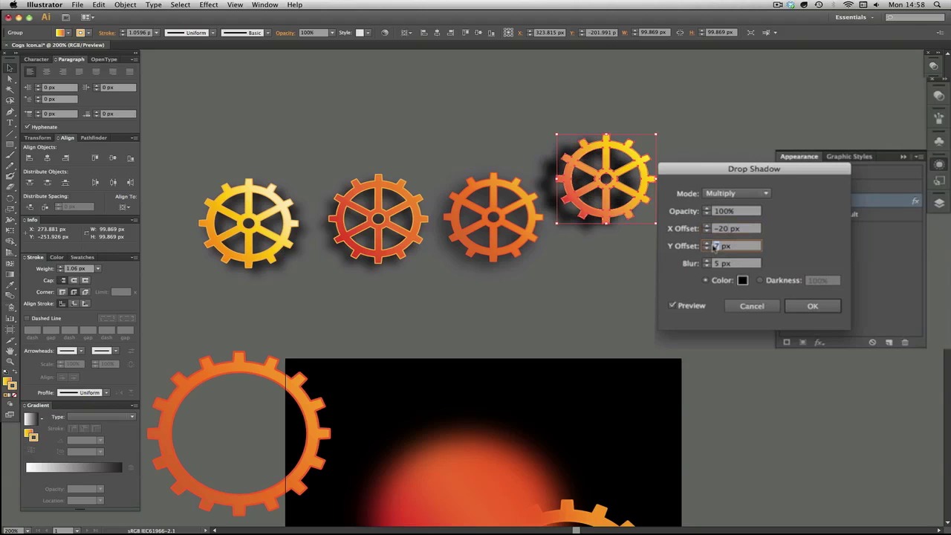
text(20)
key(Tab)
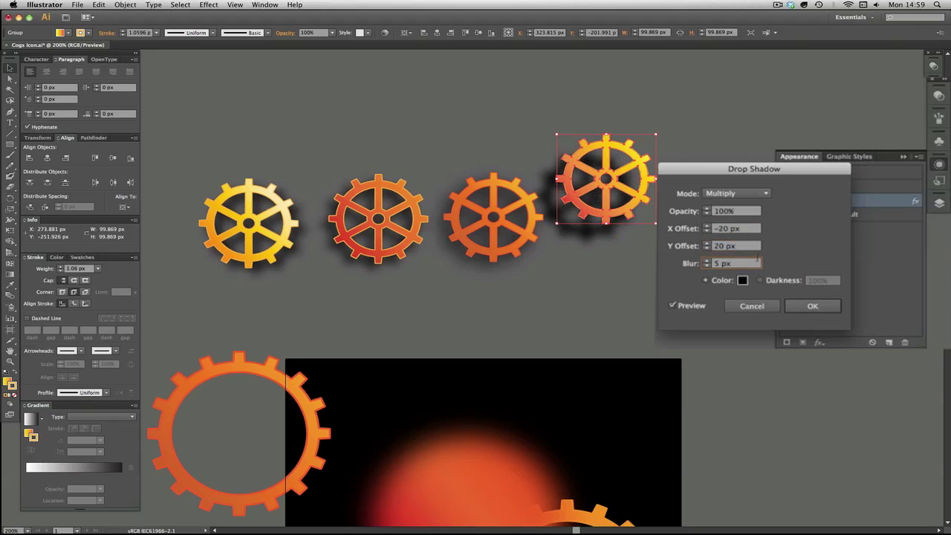
click(813, 306)
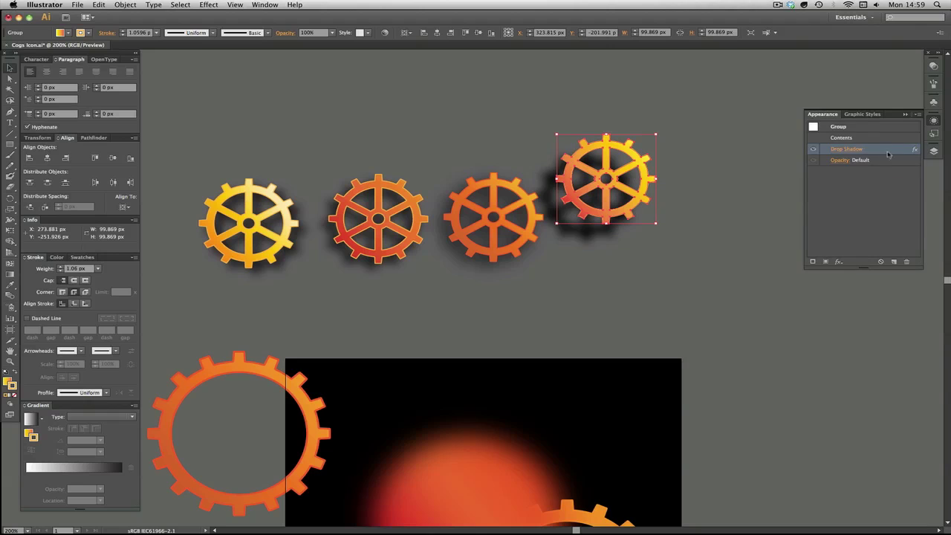
- Close the Appearance panel and pan the artwork slightly
click(905, 114)
key(space)
mouse_move(788, 178)
mouse_down()
mouse_move(709, 177)
mouse_move(790, 170)
mouse_up()
key(space)
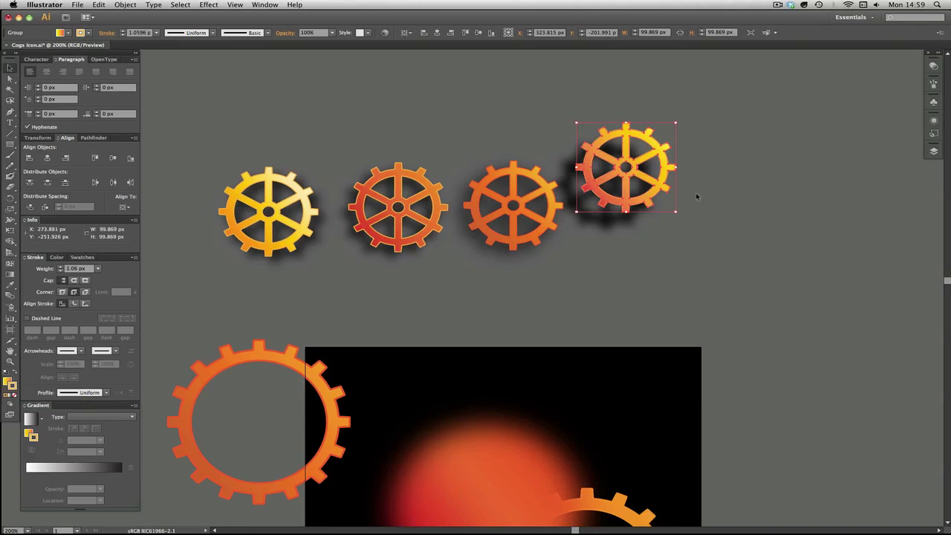
click(796, 172)
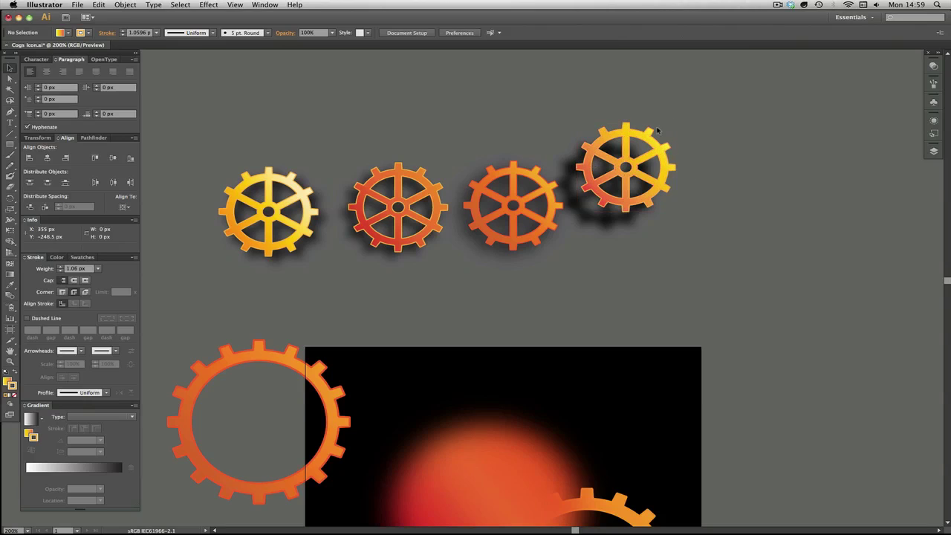
click(657, 133)
click(788, 147)
- Change the raised gear's drop shadow X offset from -20 px to -7 px
click(609, 163)
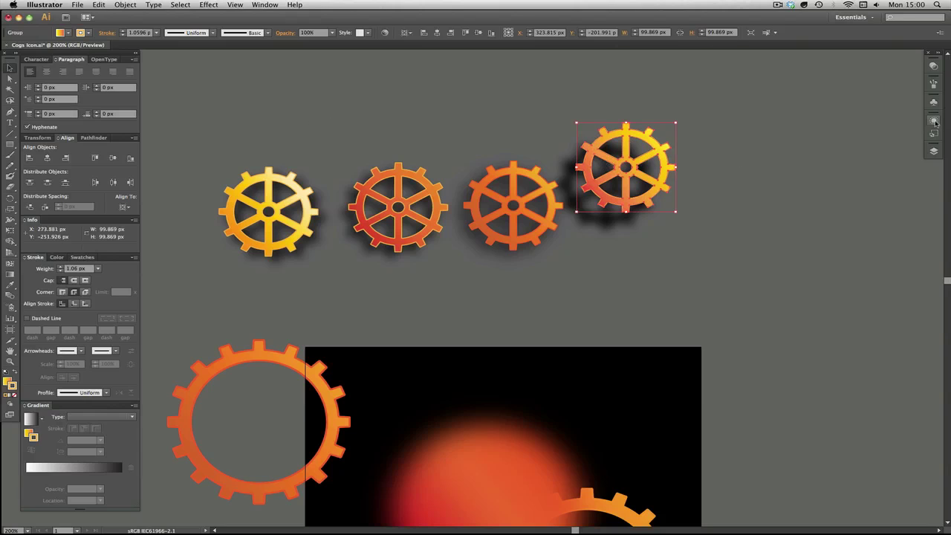
click(933, 120)
click(854, 152)
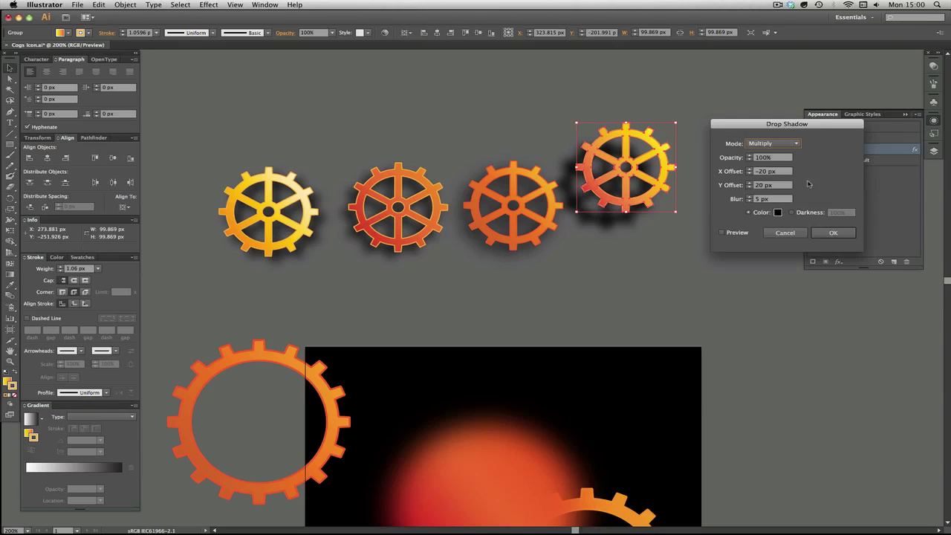
click(761, 172)
double_click(762, 171)
text(-7)
click(721, 232)
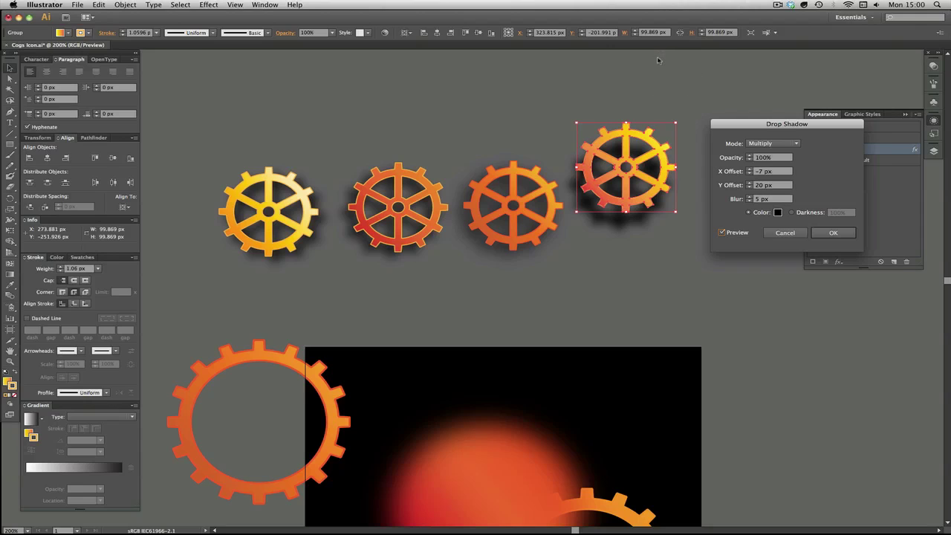
click(843, 233)
click(773, 196)
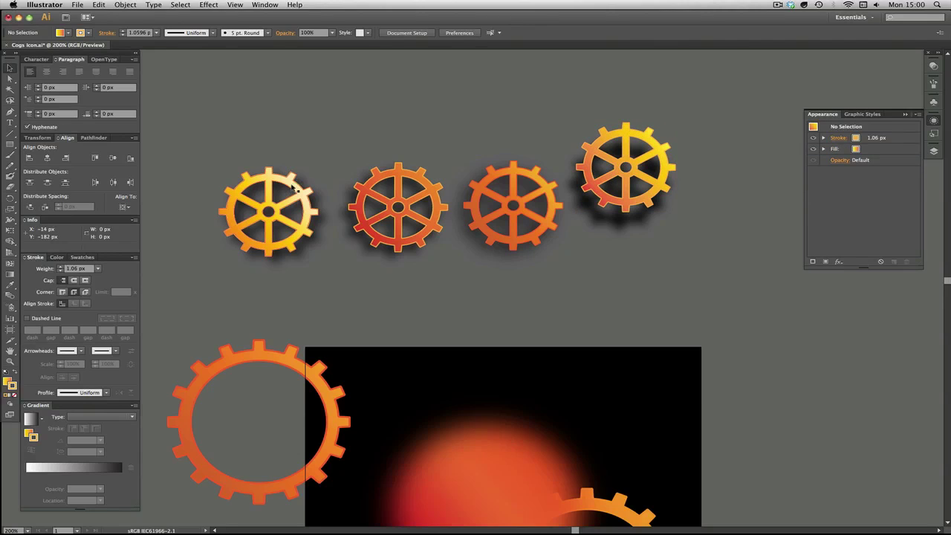
- Drag the yellow and red gears to overlap the orange gear, with yellow on top
drag(295, 190, 408, 178)
drag(505, 174, 330, 111)
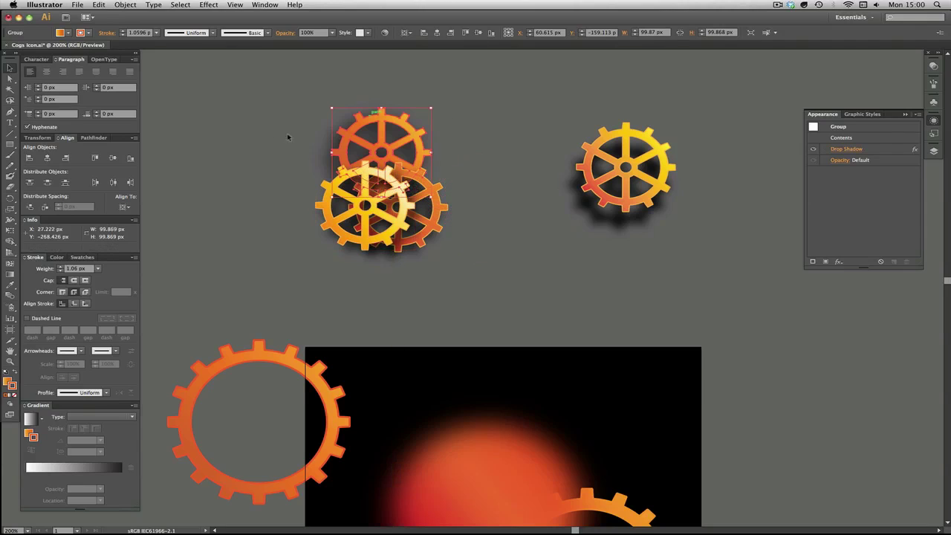
click(249, 144)
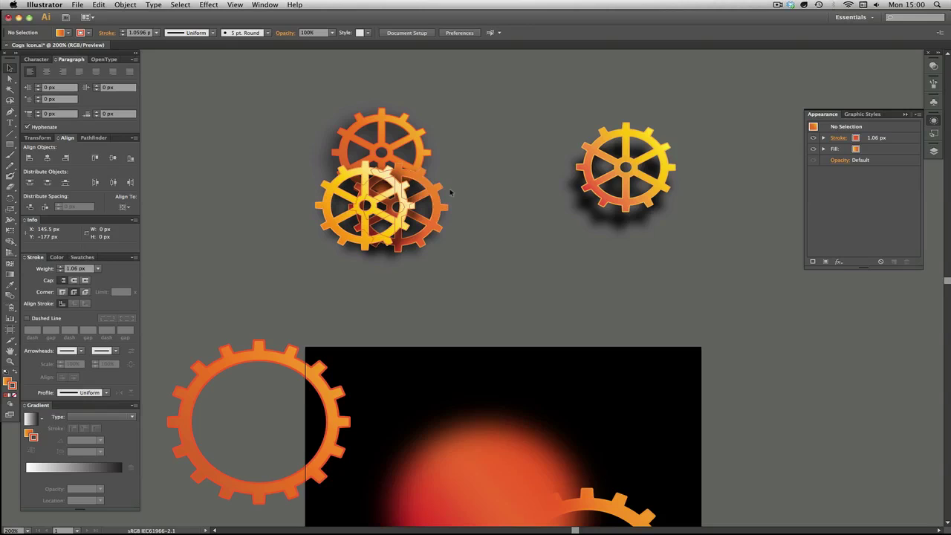
drag(364, 169, 338, 149)
click(498, 166)
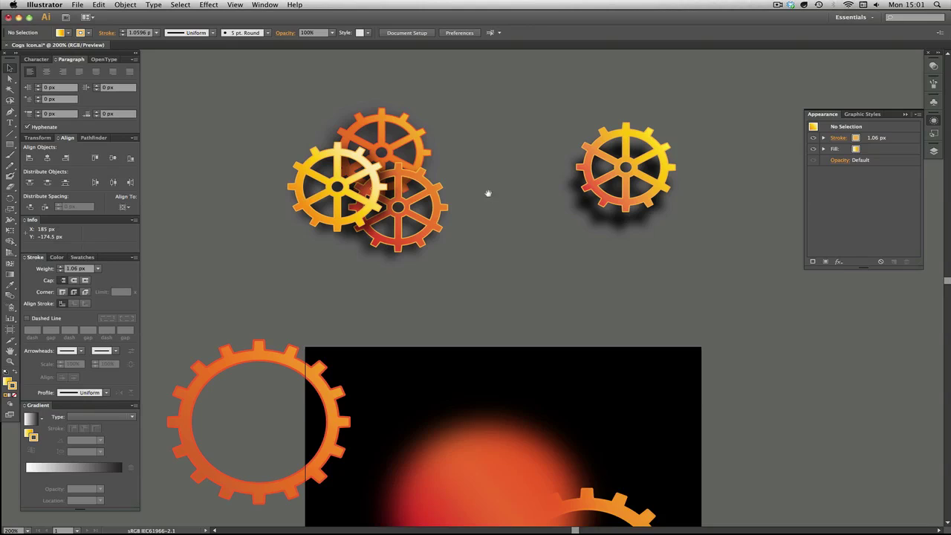
drag(488, 198, 465, 152)
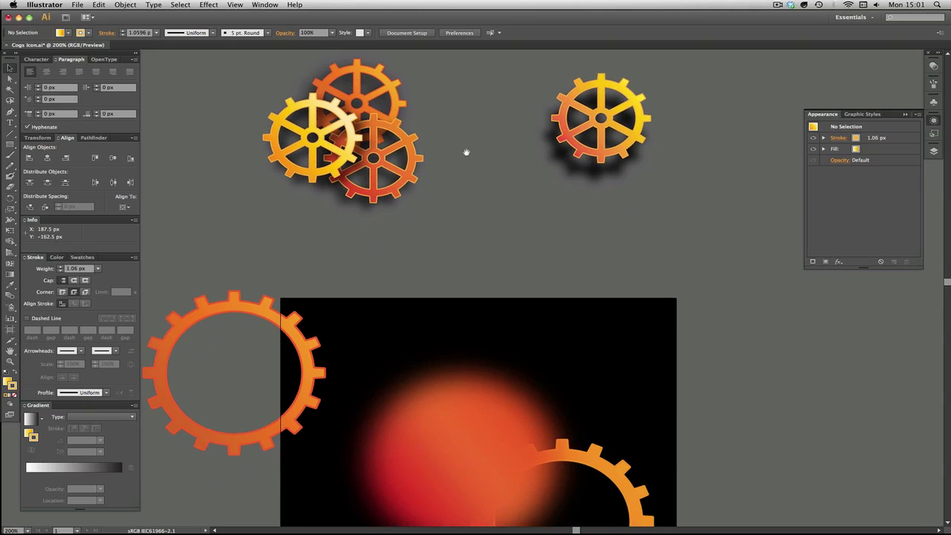